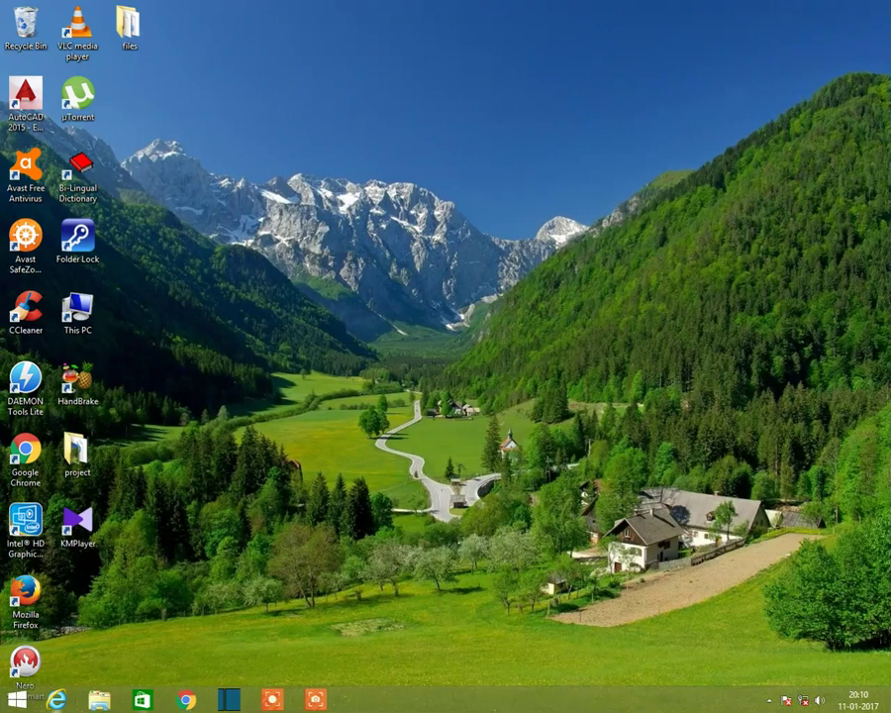
- Open Programs and Features from Control Panel via the Win+X menu and the Programs category
right_click(12, 700)
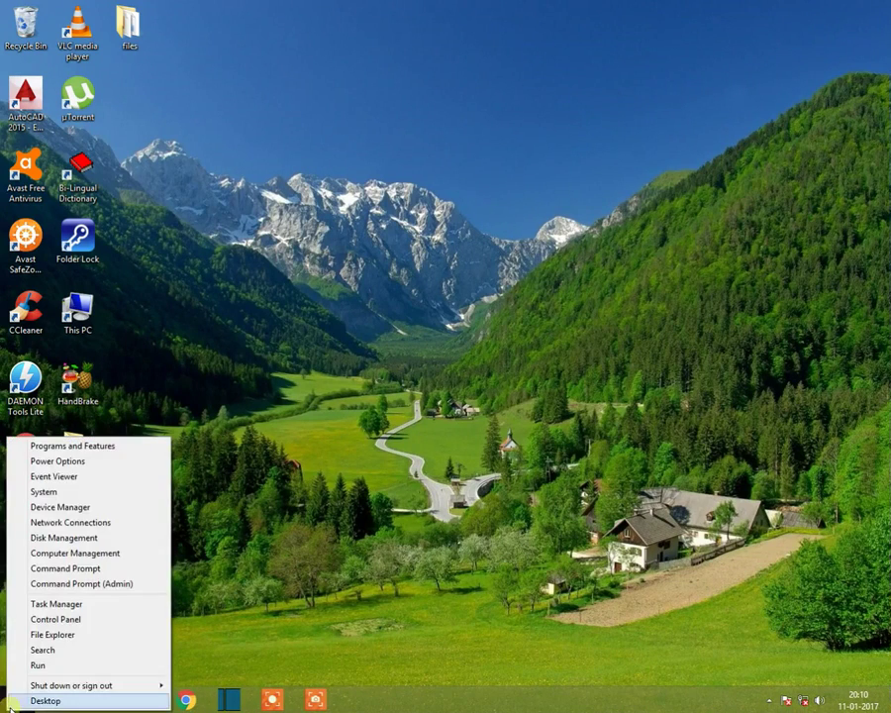
left_click(47, 619)
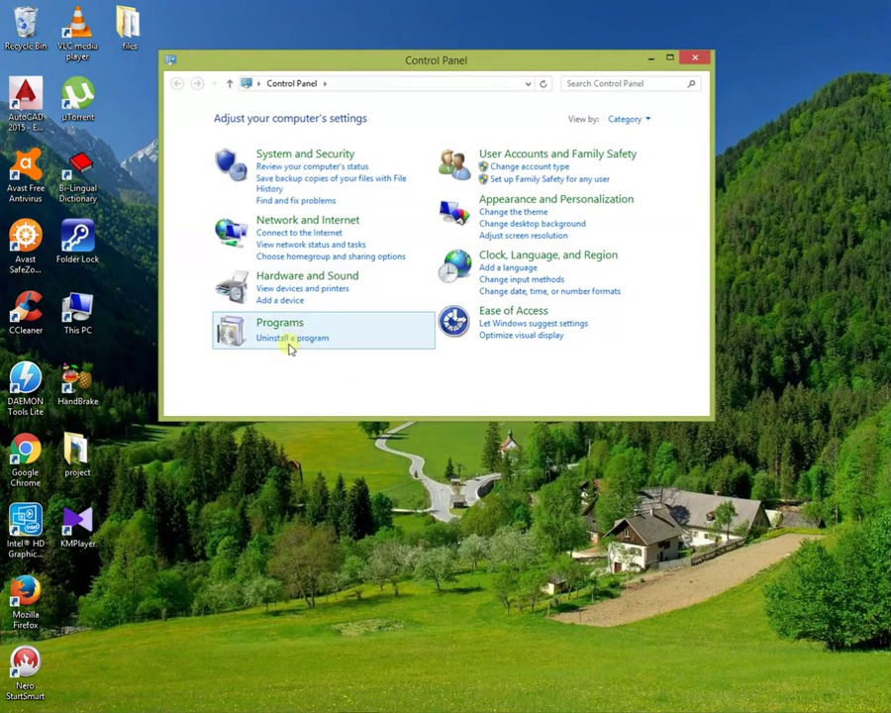
left_click(289, 327)
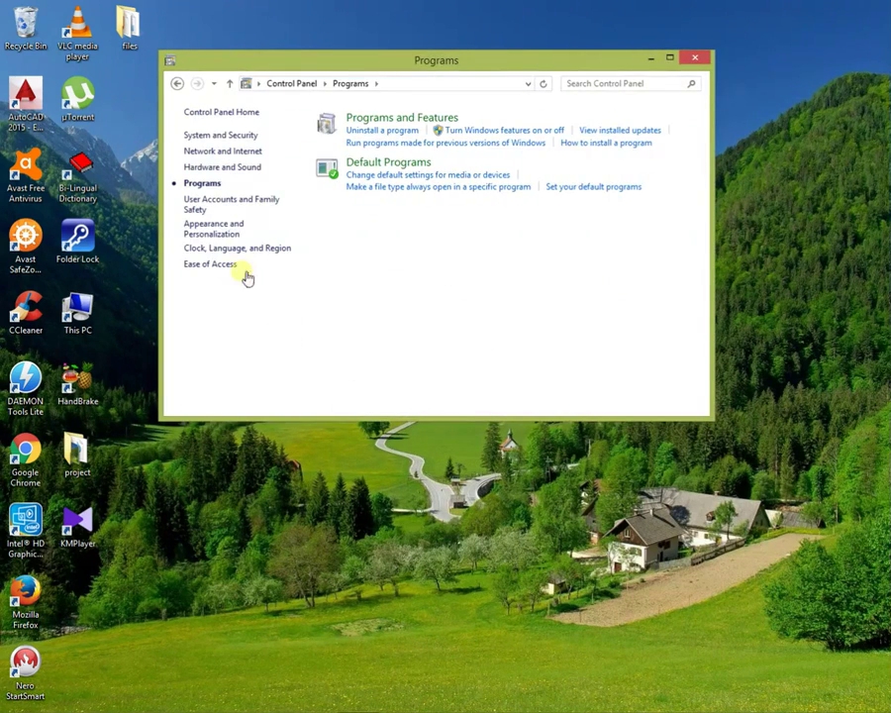
left_click(398, 130)
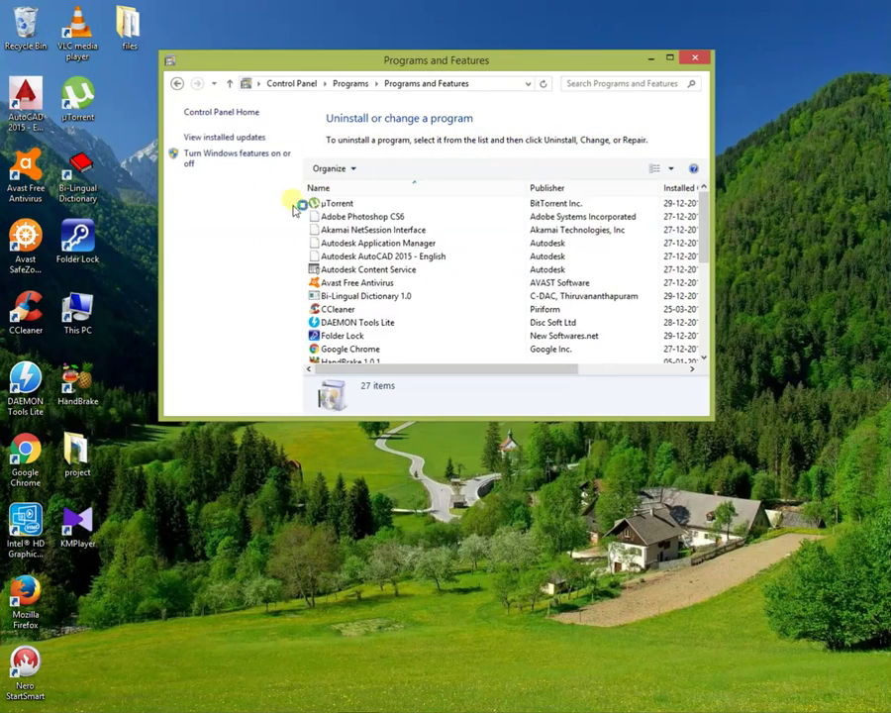
- Open the 'Turn Windows features on or off' dialog and move it up and left
left_click(219, 165)
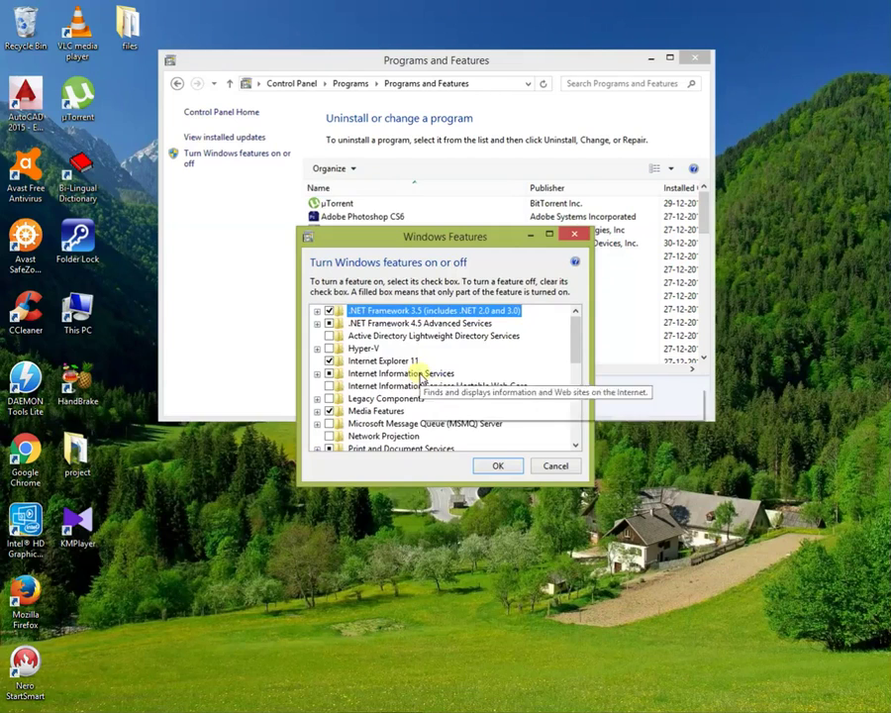
left_click_drag(400, 240, 361, 150)
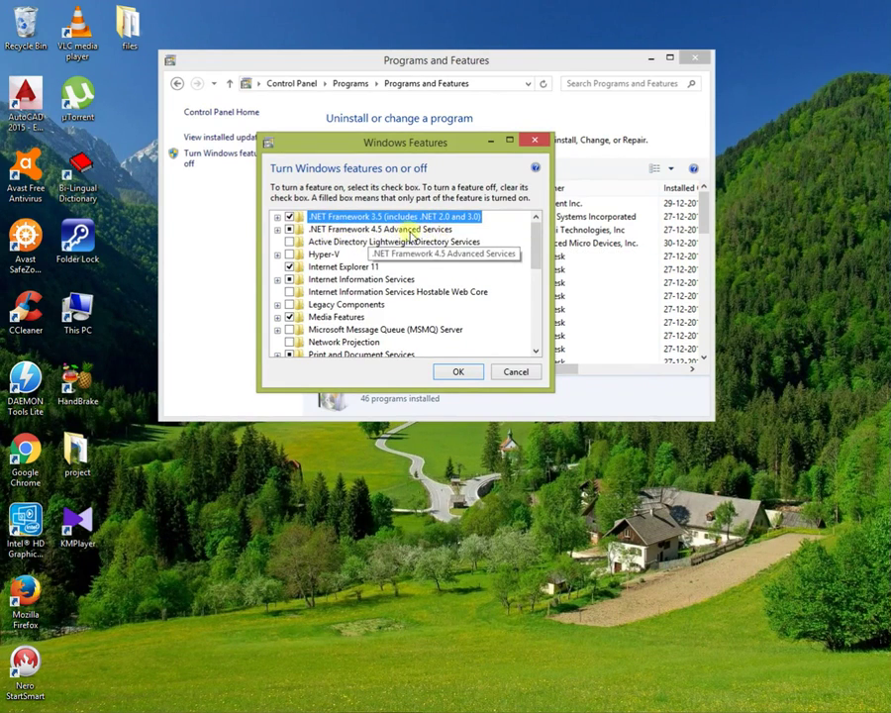
- Expand .NET Framework 3.5 and check both WCF HTTP and Non-HTTP Activation
left_click(278, 217)
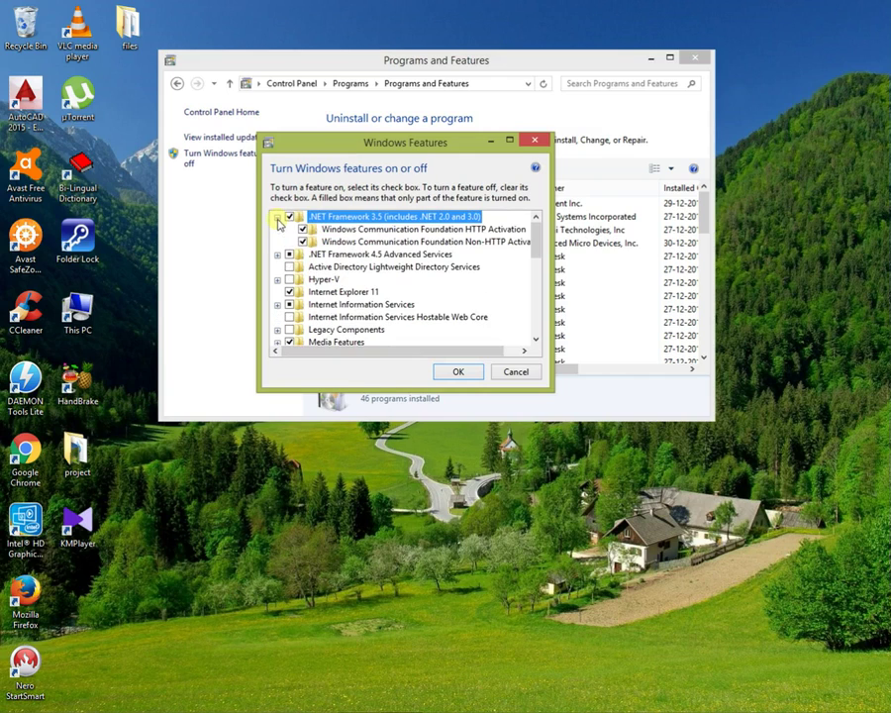
left_click(278, 255)
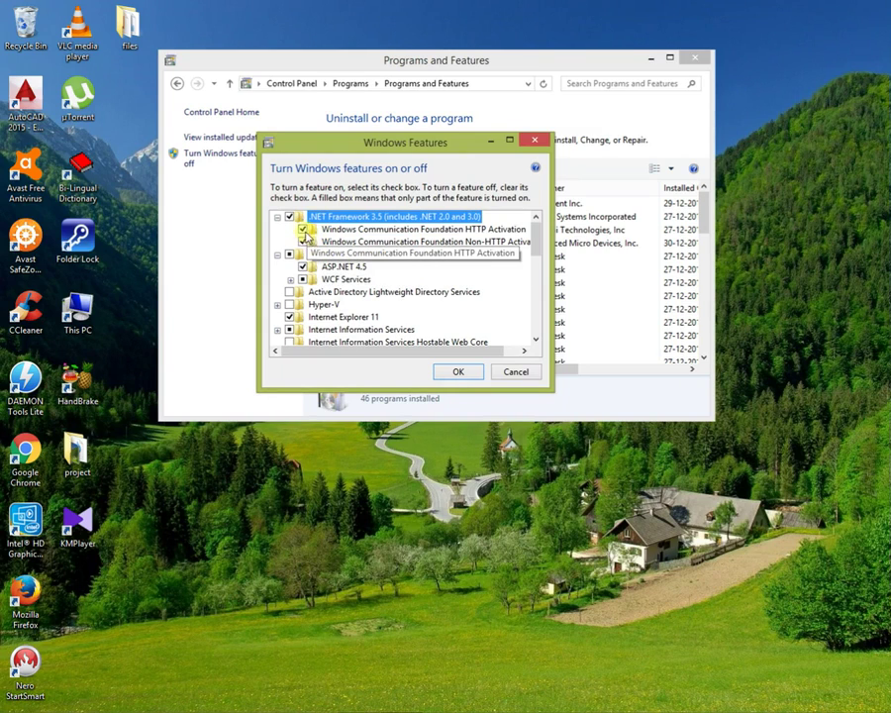
left_click(302, 228)
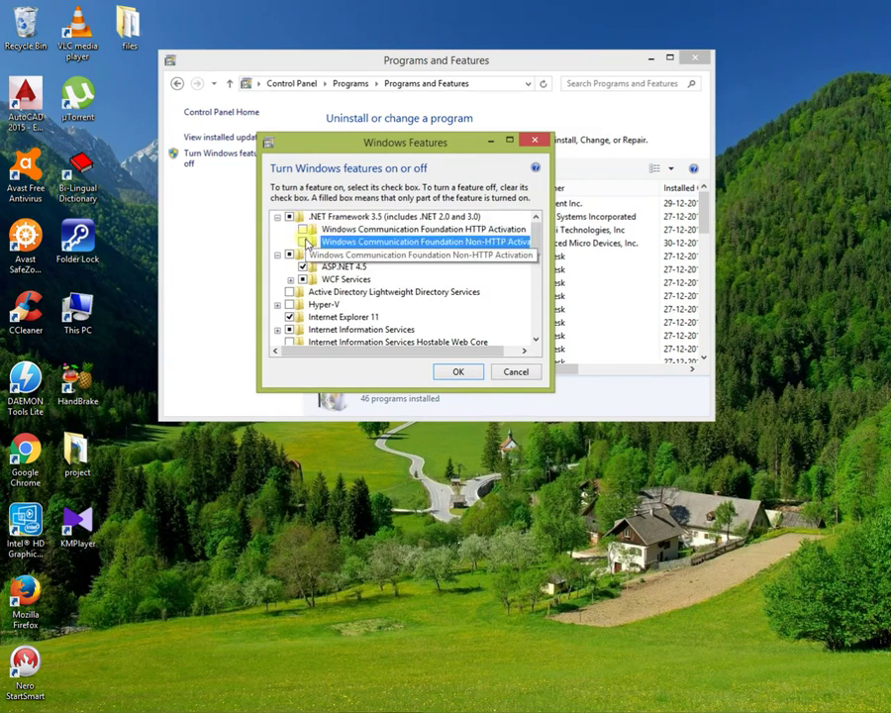
left_click(302, 228)
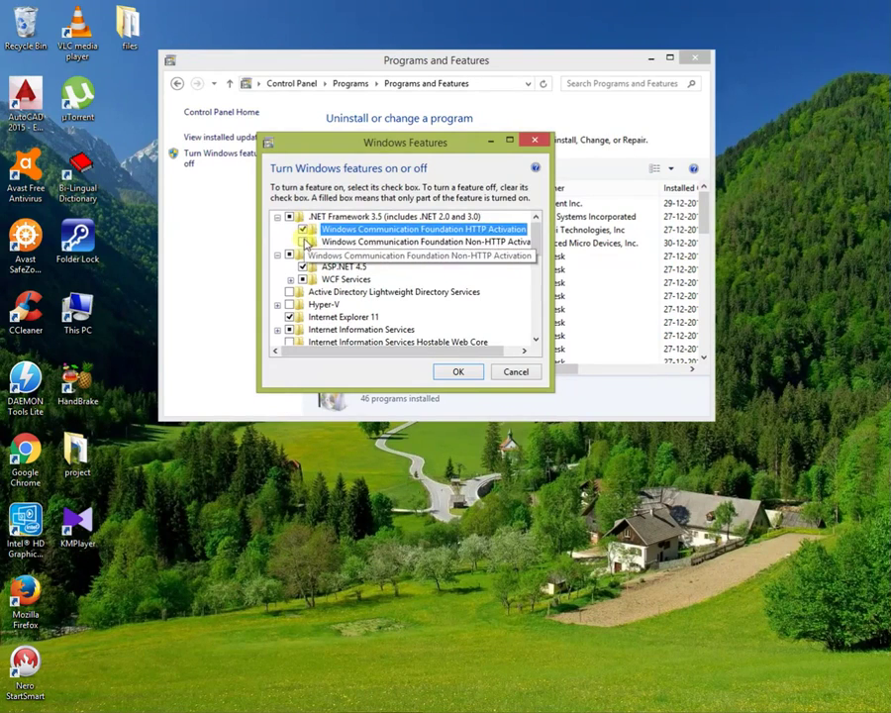
left_click(302, 241)
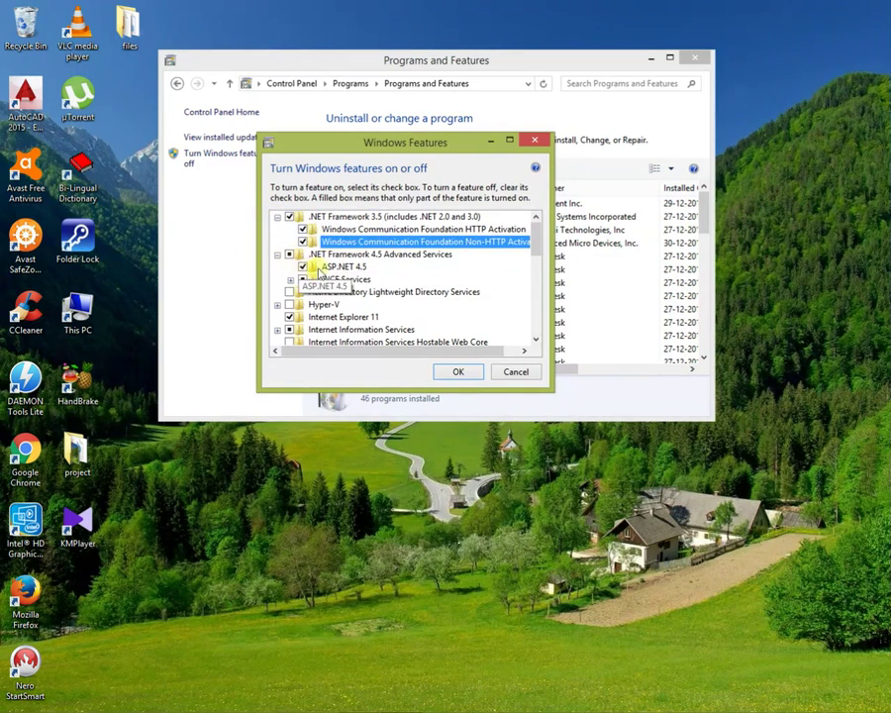
- Keep ASP.NET 4.5 checked, declining the prompt to turn off its dependents
left_click(304, 268)
left_click(304, 267)
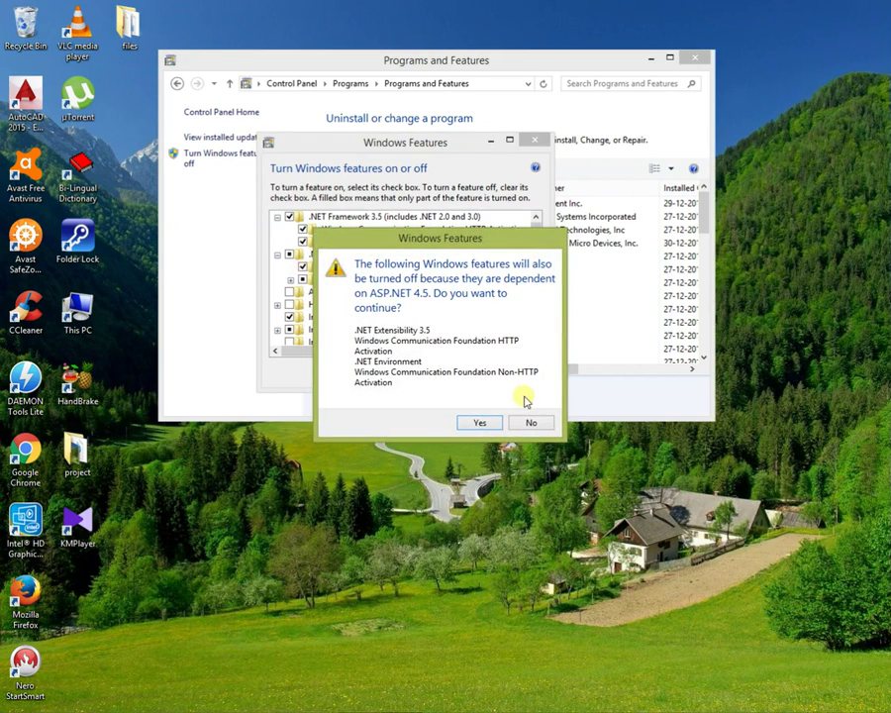
left_click(529, 422)
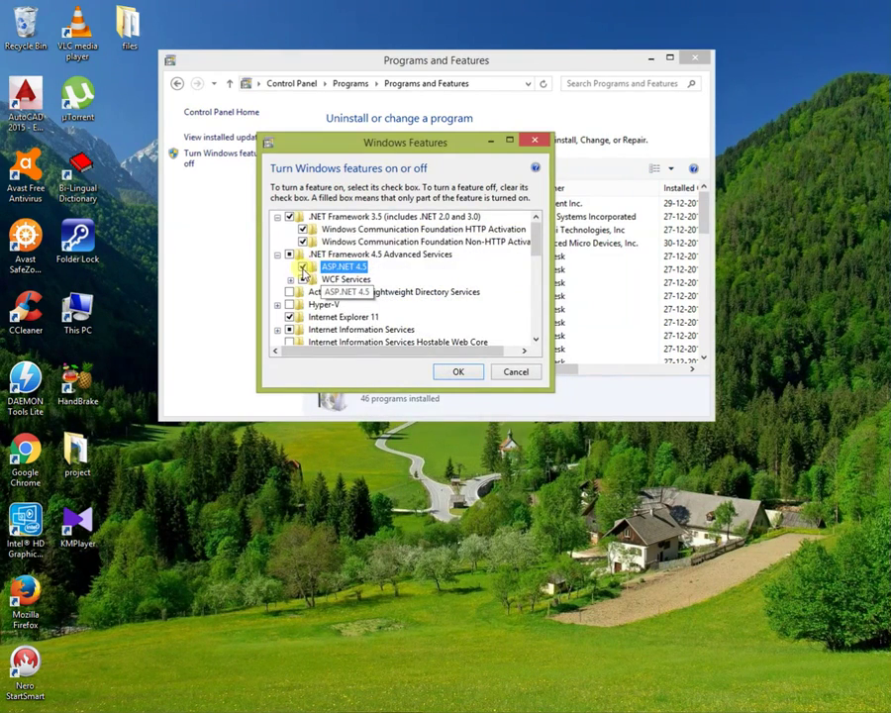
- Expand WCF Services and check only TCP Port Sharing
left_click(290, 280)
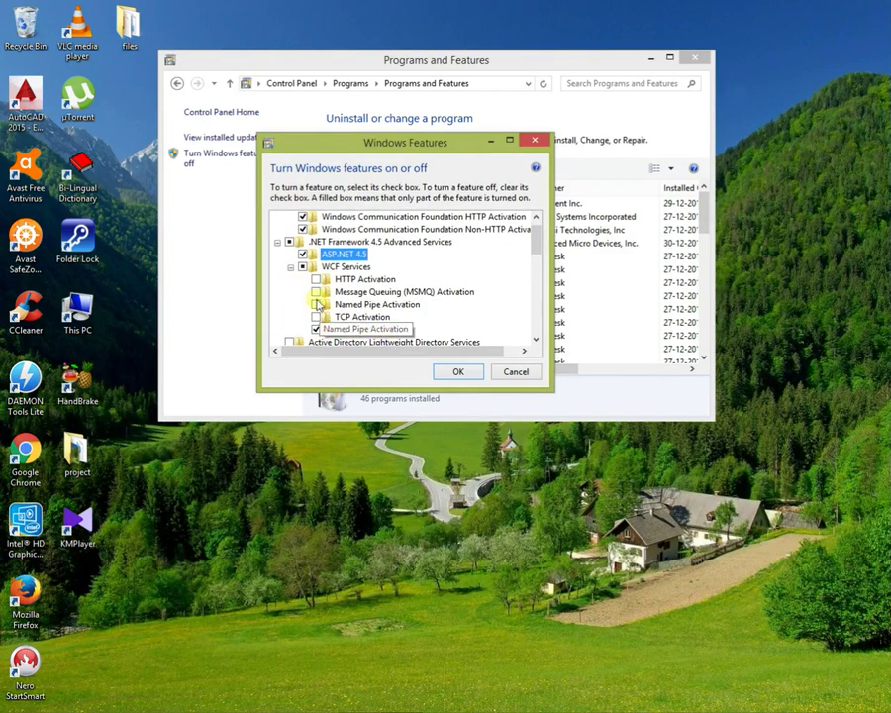
left_click(316, 329)
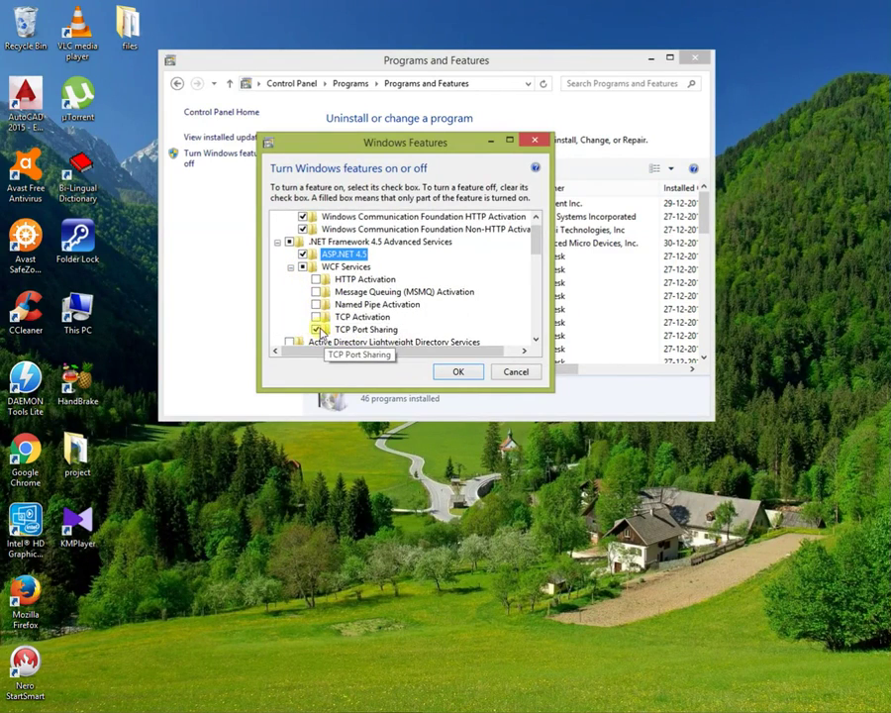
scroll(332, 302, "up", 1)
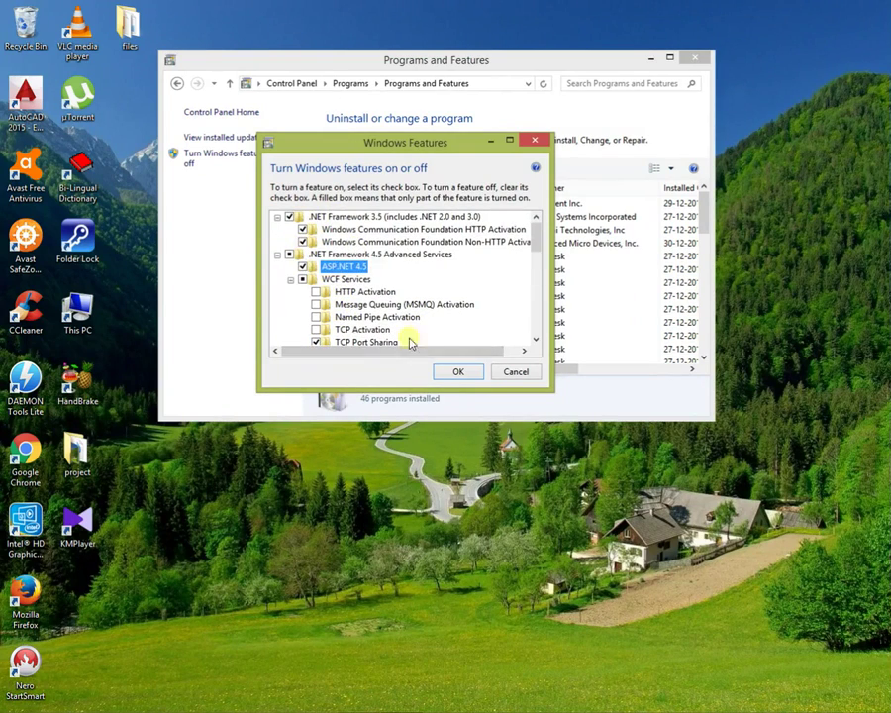
- Confirm the Windows Features selections with OK, returning to the 46-program list
left_click(456, 373)
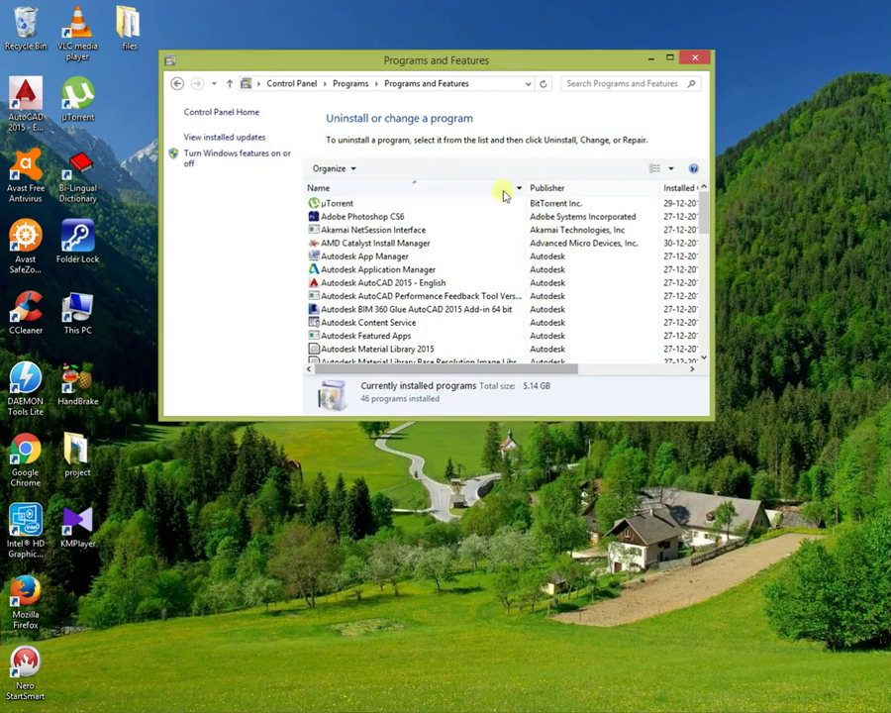